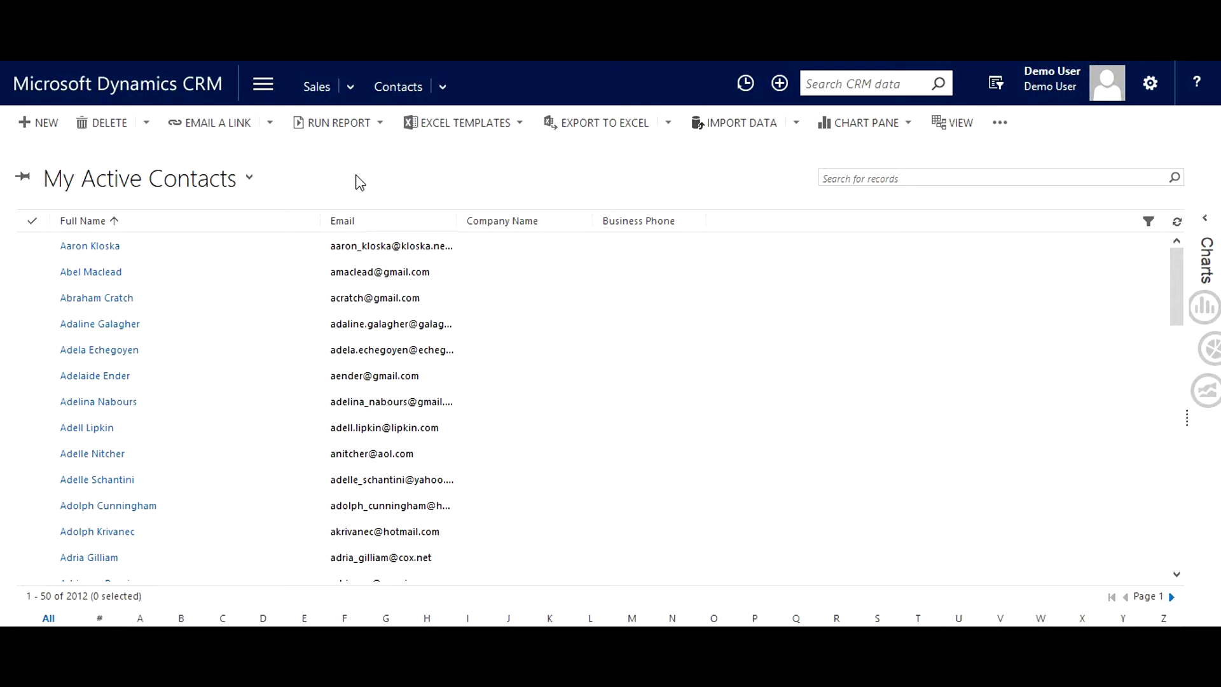
{"action": "left_click", "coordinate": [263, 102]}
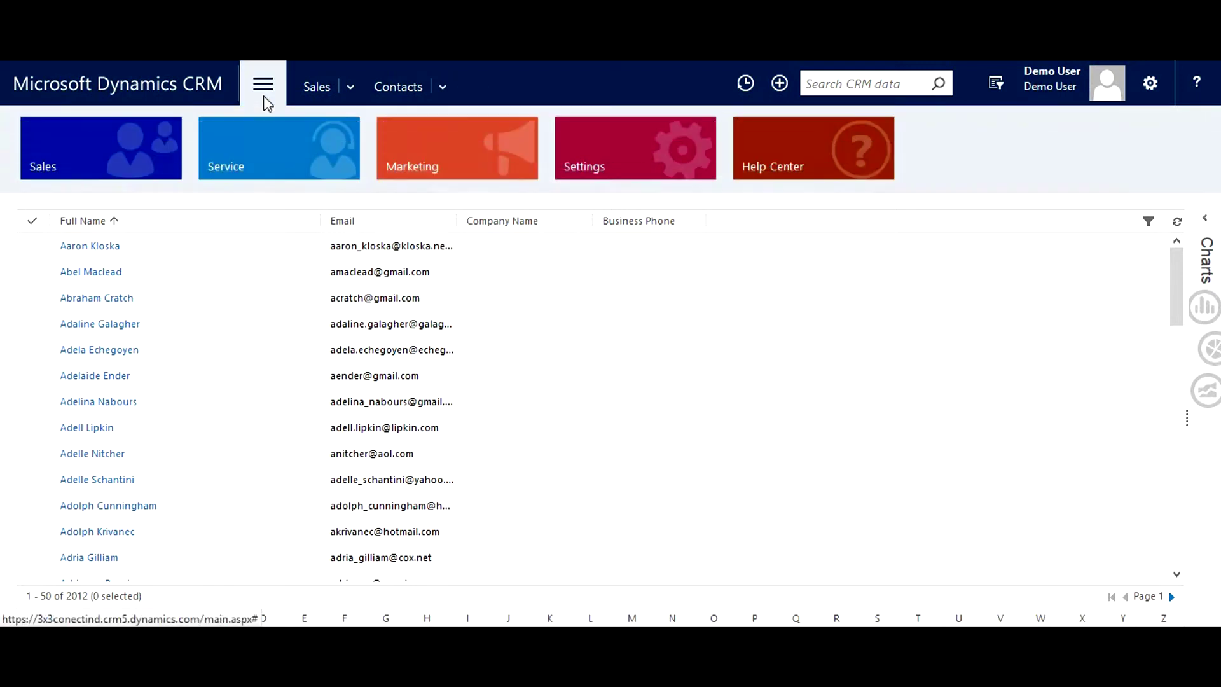
{"action": "left_click", "coordinate": [637, 168]}
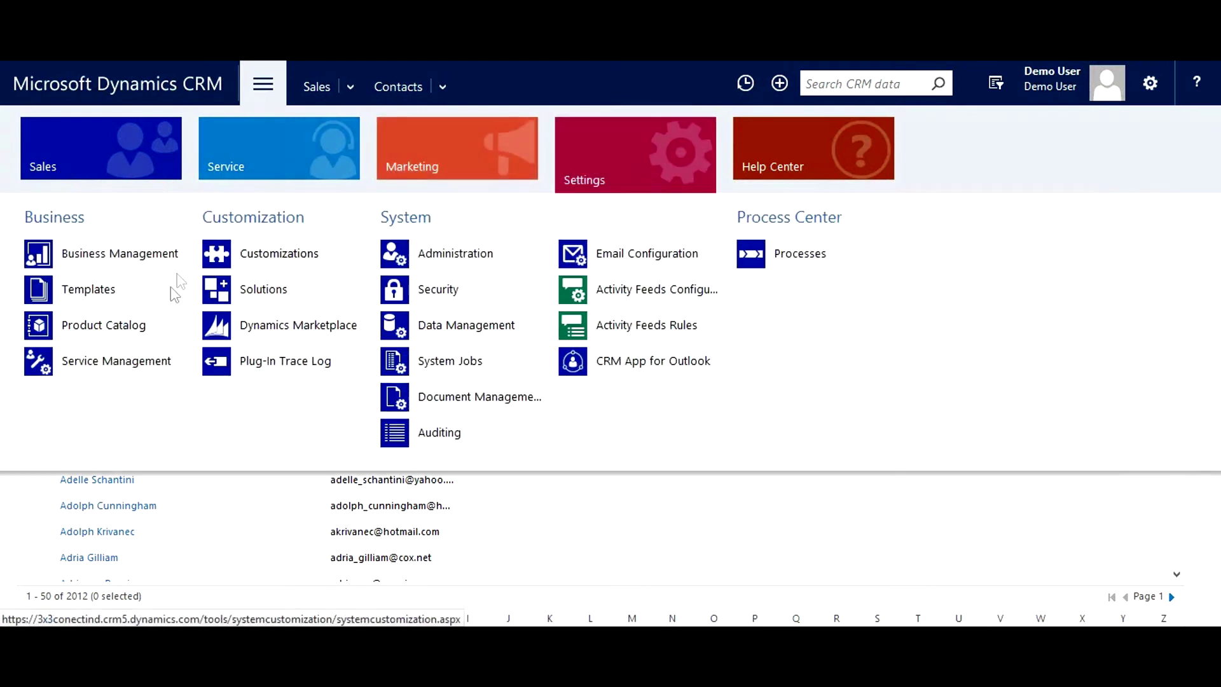
{"action": "left_click", "coordinate": [439, 167]}
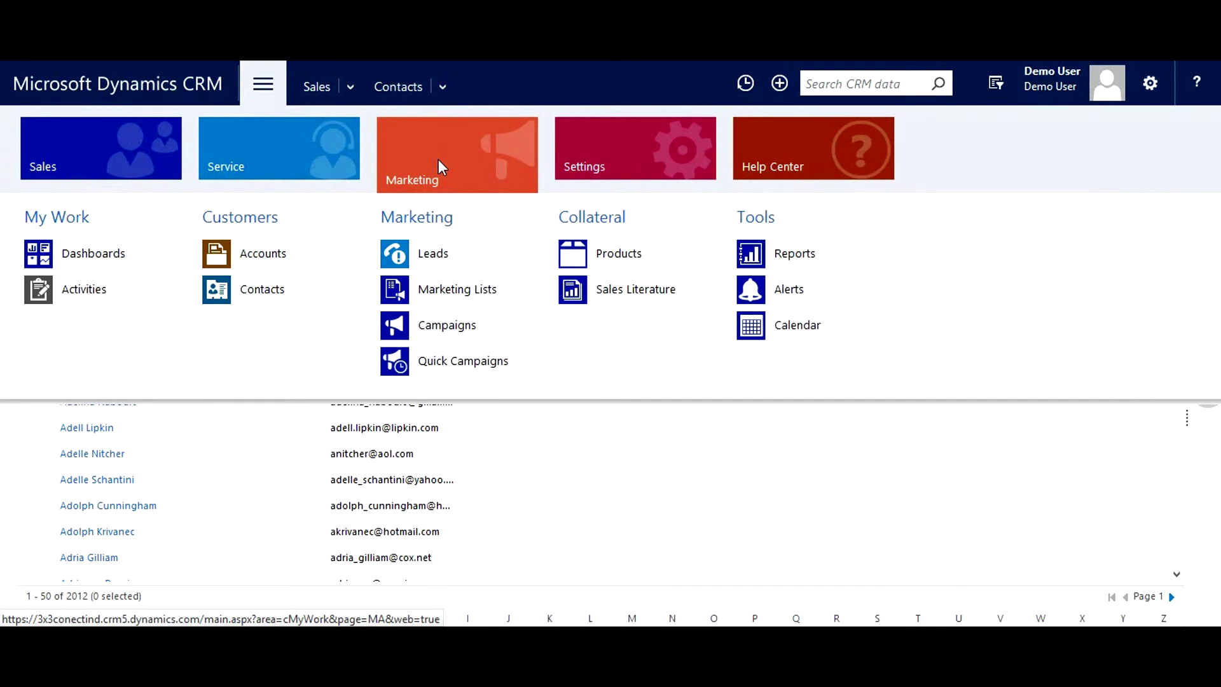
{"action": "left_click", "coordinate": [263, 83]}
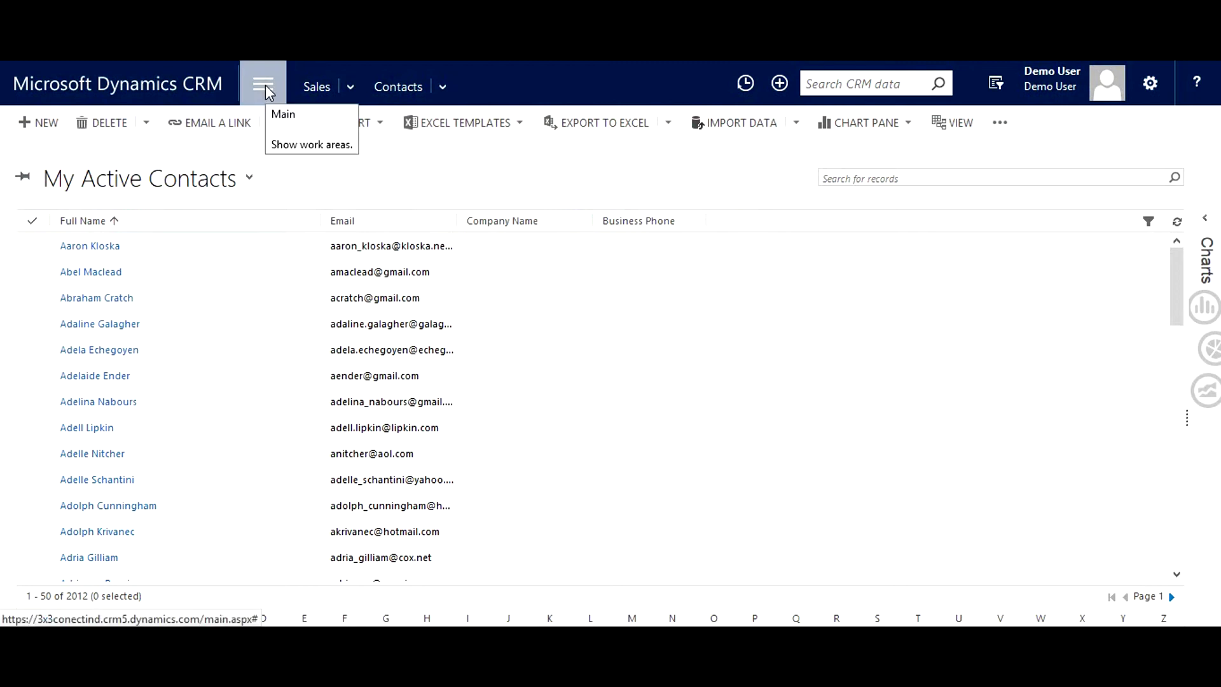
Open the list of available reports in the Marketing area.
{"action": "left_click", "coordinate": [267, 91]}
{"action": "left_click", "coordinate": [461, 170]}
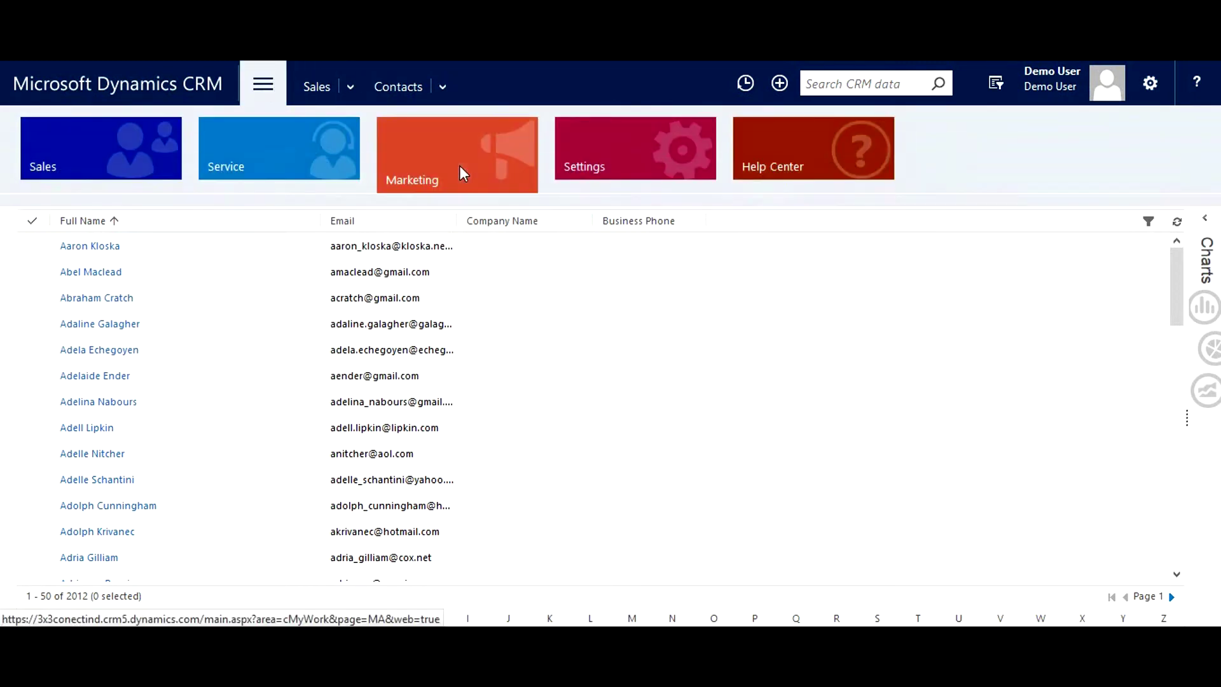
{"action": "left_click", "coordinate": [766, 263]}
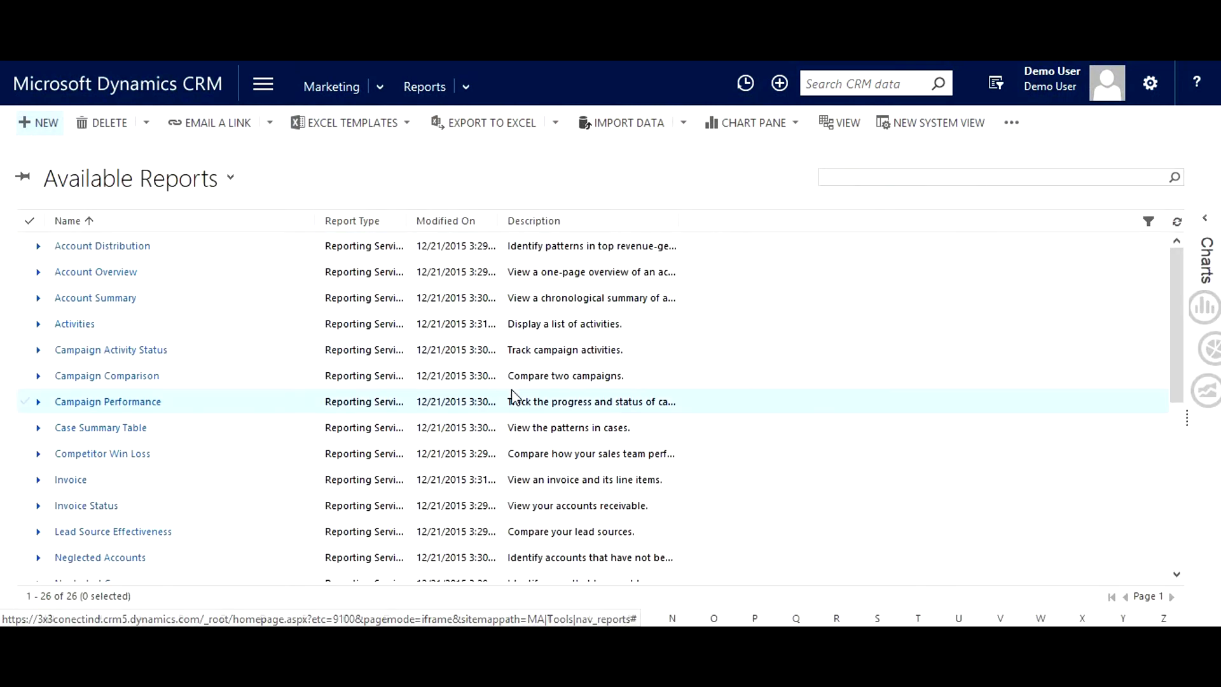
Run the Total Count of Records report without any filter criteria, view its output and close it.
{"action": "scroll", "coordinate": [1188, 482], "scroll_direction": "down", "scroll_amount": 5}
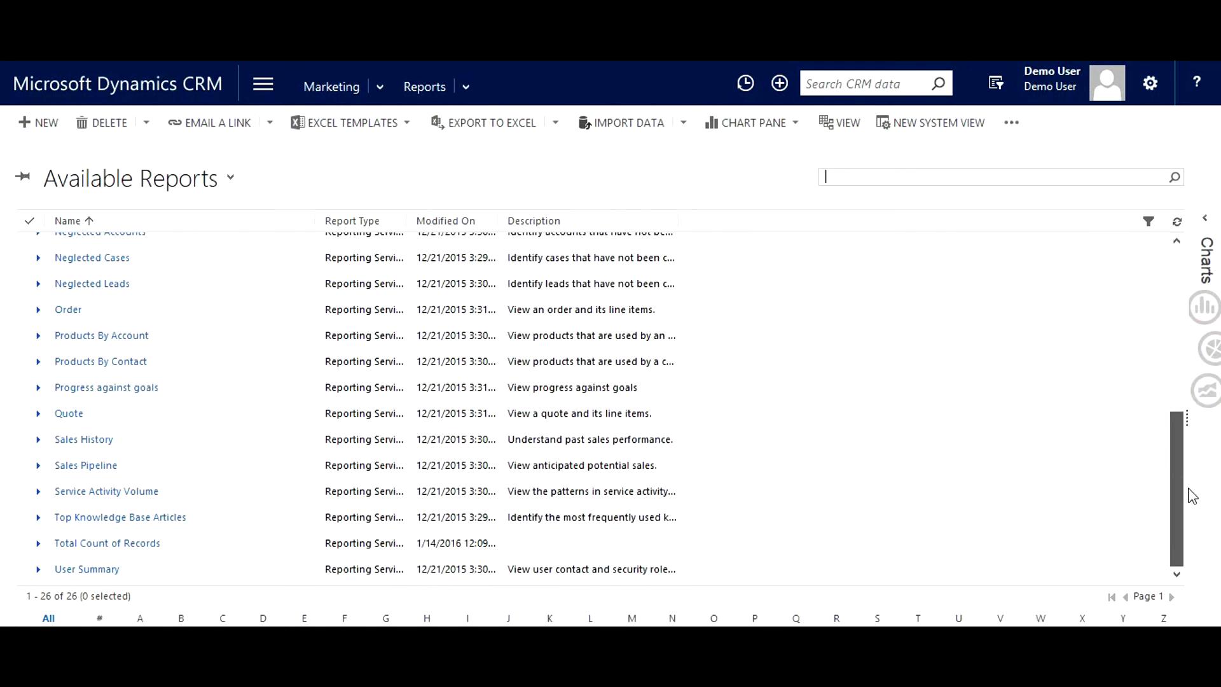
{"action": "left_click", "coordinate": [124, 546]}
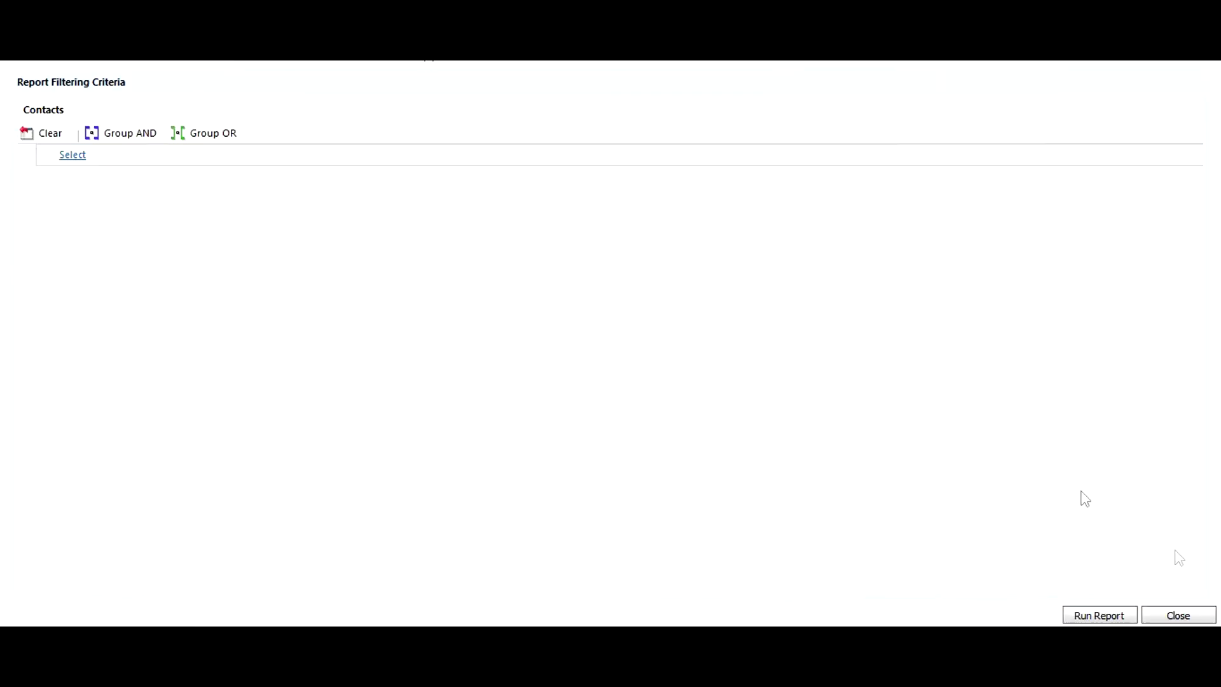
{"action": "left_click", "coordinate": [1119, 618]}
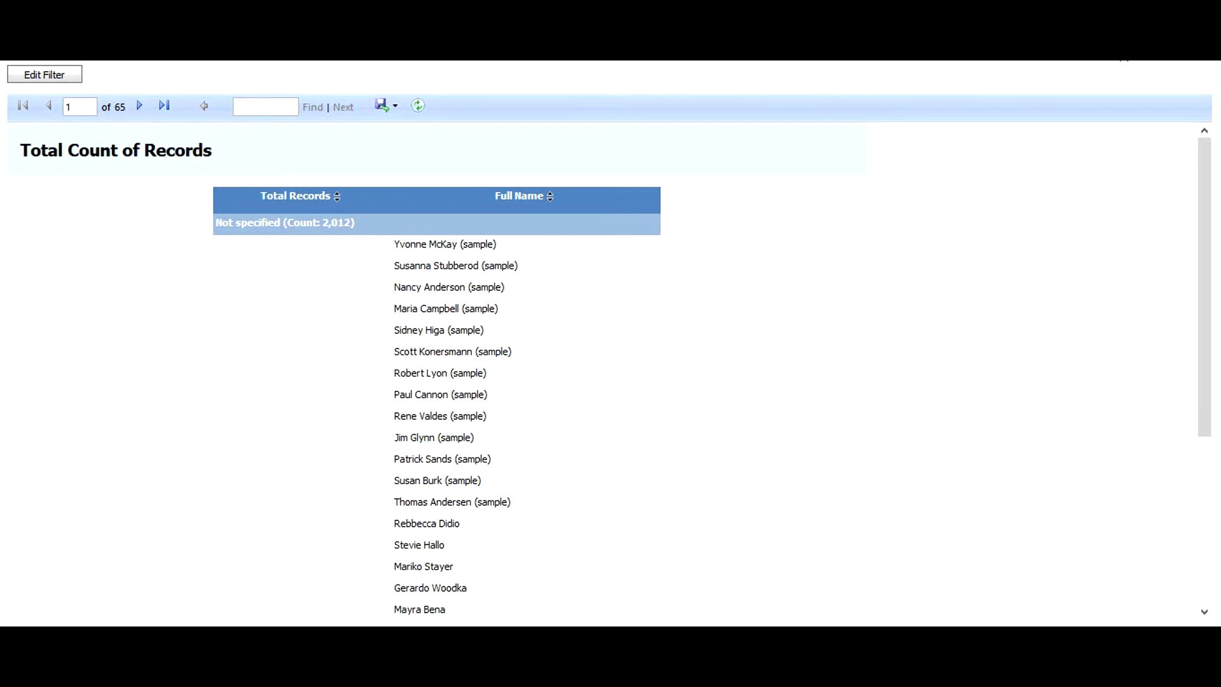
{"action": "left_click", "coordinate": [1124, 60]}
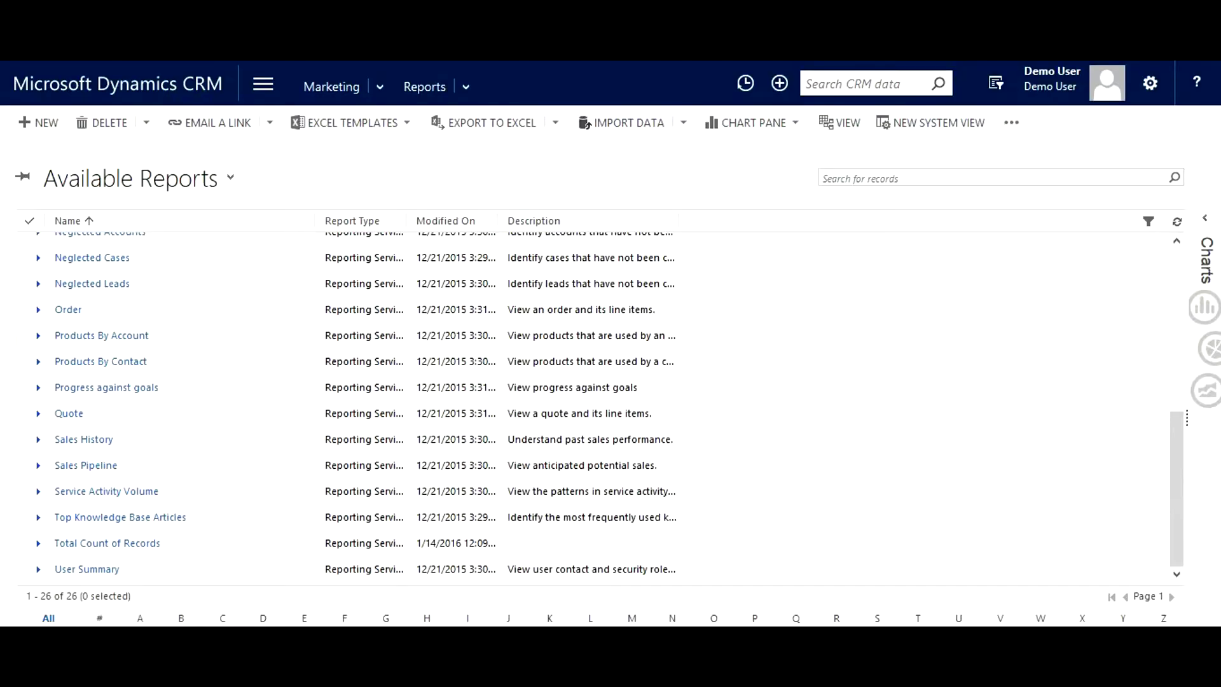
Open the Total Count of Records report for editing and start its Report Wizard.
{"action": "left_click", "coordinate": [173, 545]}
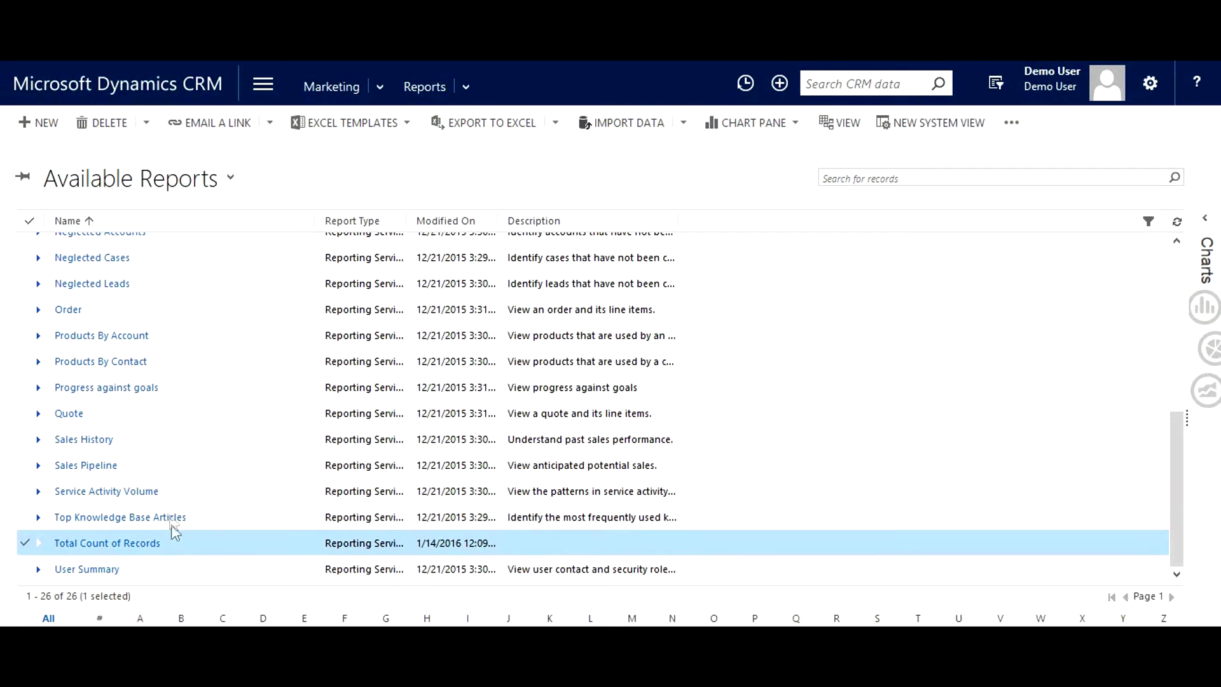
{"action": "left_click", "coordinate": [104, 131]}
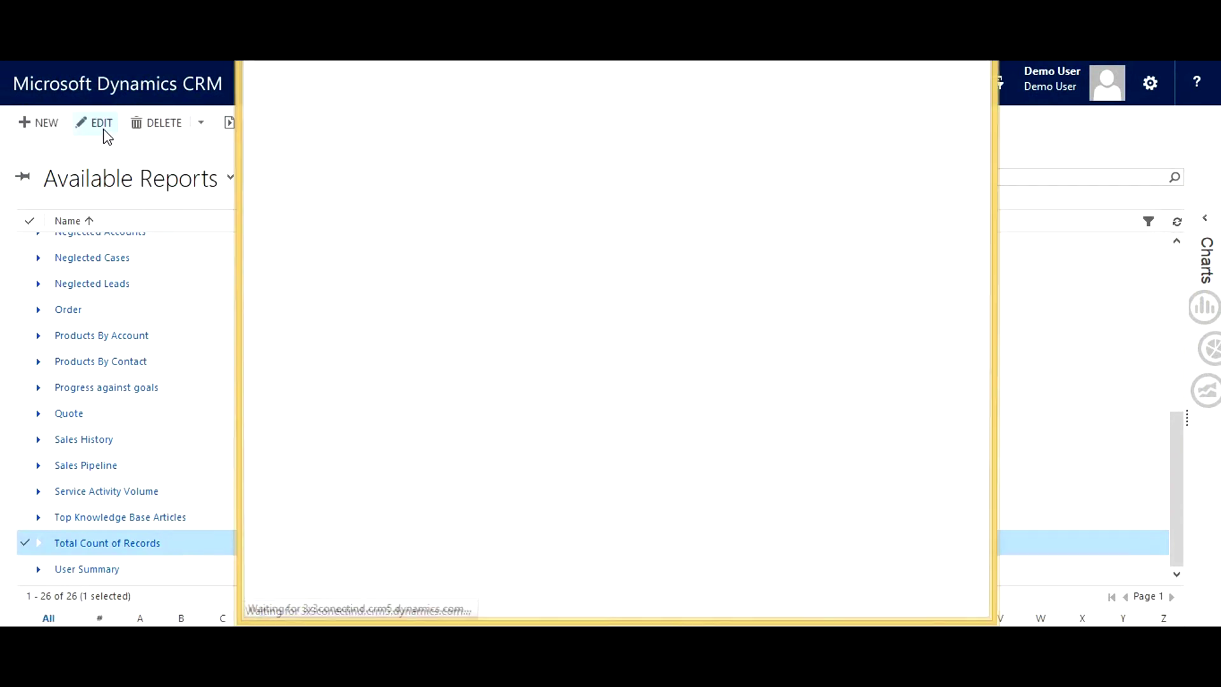
{"action": "double_click", "coordinate": [407, 50]}
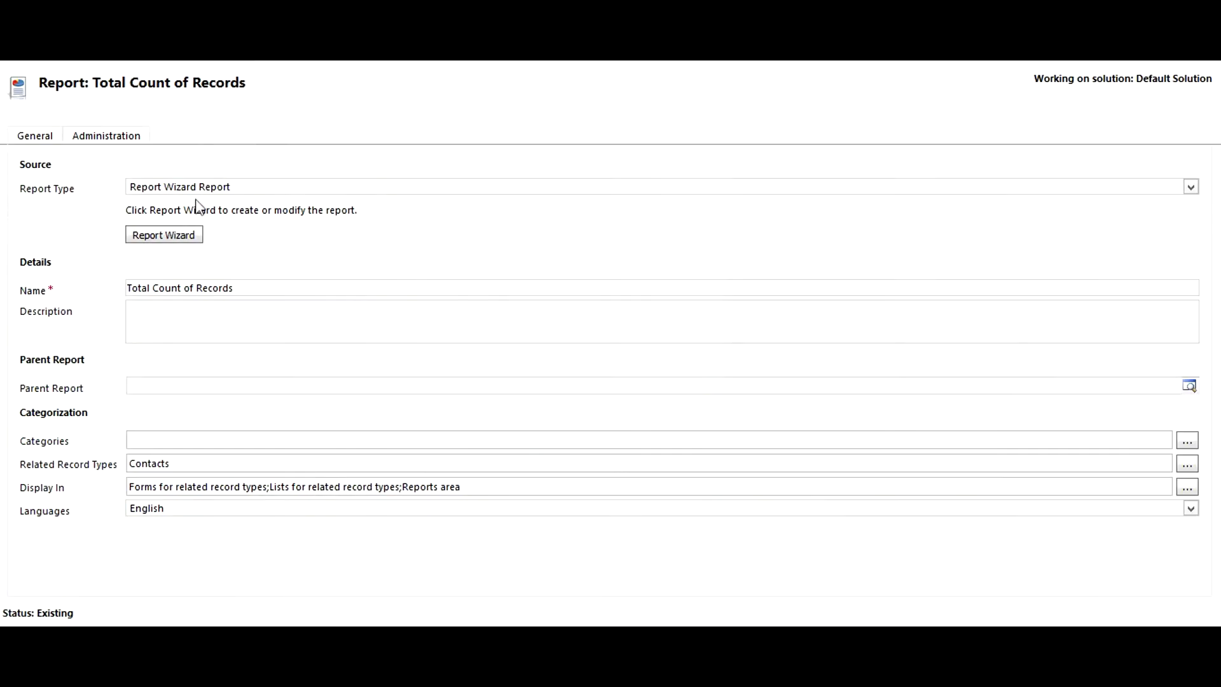
{"action": "left_click", "coordinate": [182, 238]}
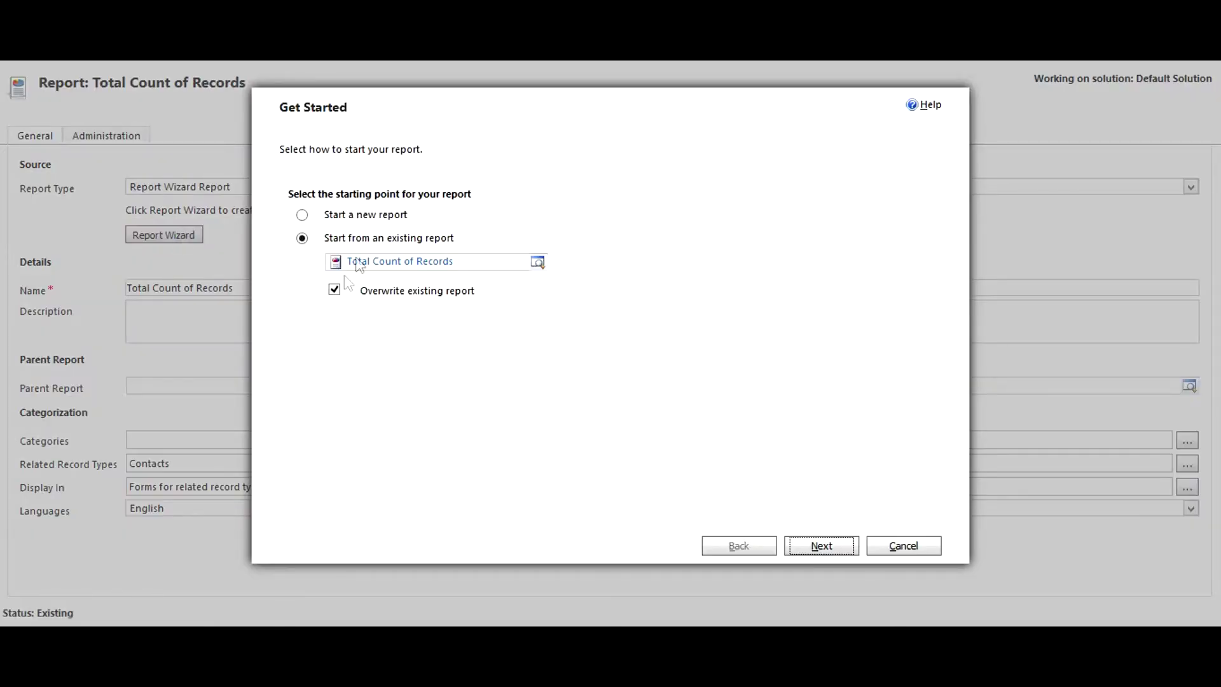
Proceed to the field layout, keeping the overwrite of the existing report, Contacts as primary record type and no filter criteria.
{"action": "left_click", "coordinate": [818, 545]}
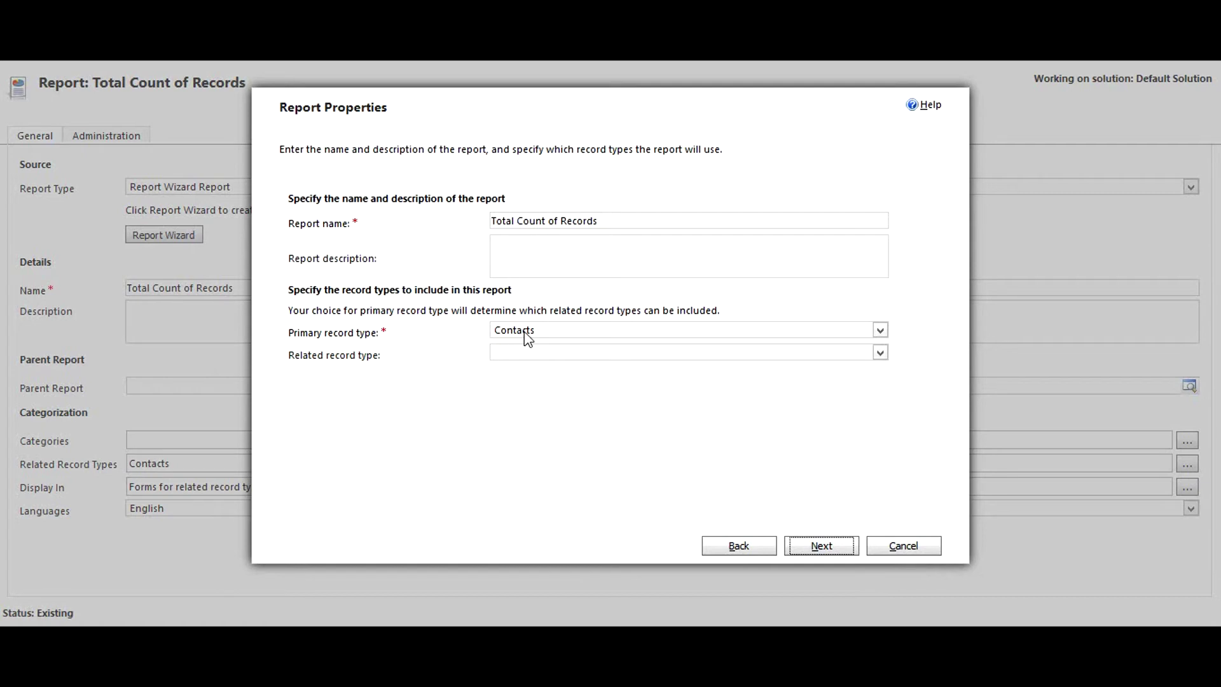
{"action": "key", "text": "Return"}
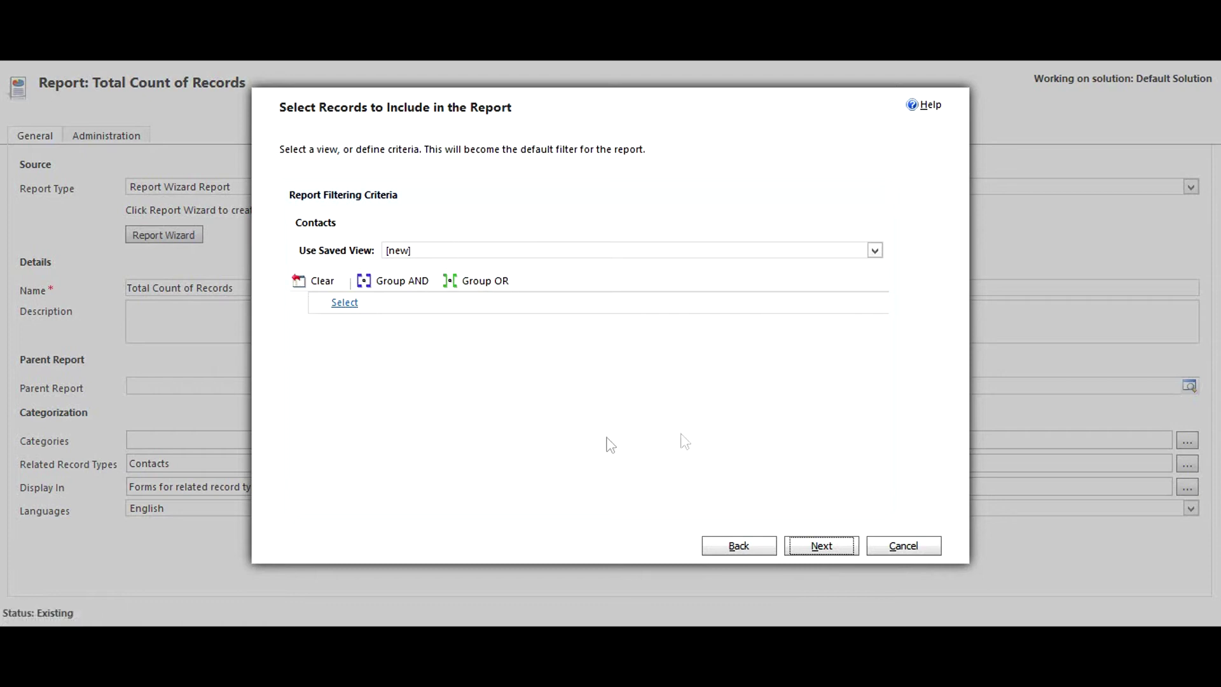
{"action": "left_click", "coordinate": [840, 550]}
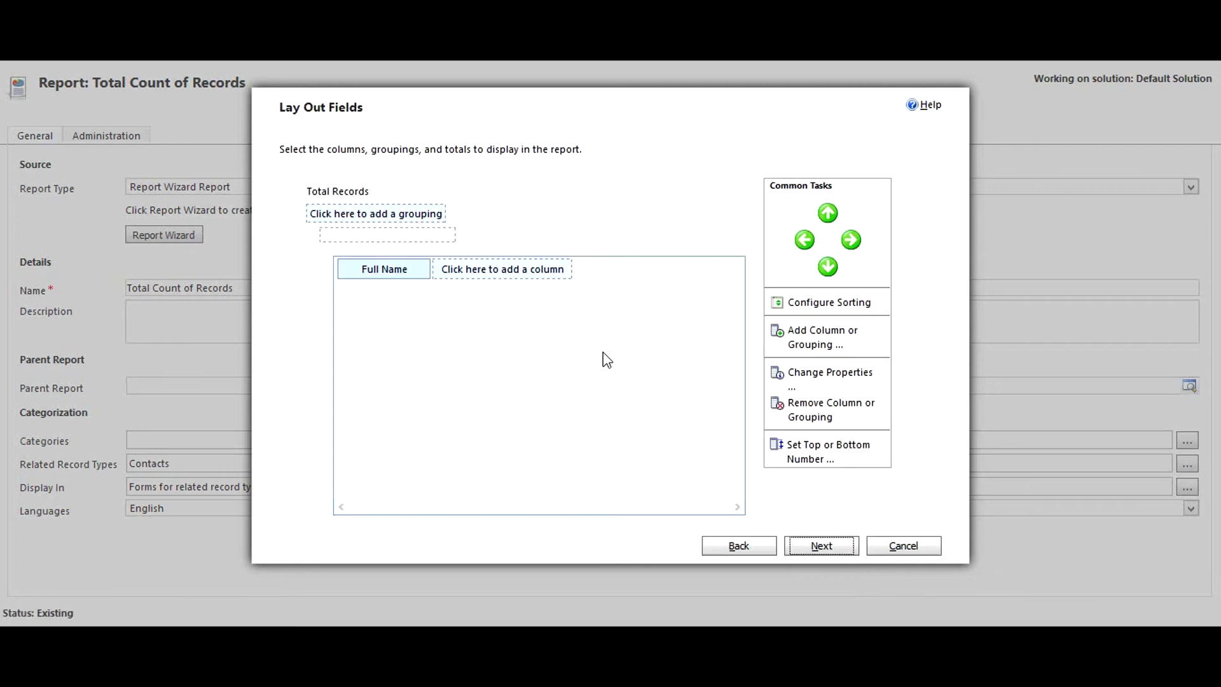
Examine the column and summary type choices for a new Contacts grouping under Total Records, and leave without adding it.
{"action": "left_click", "coordinate": [338, 194]}
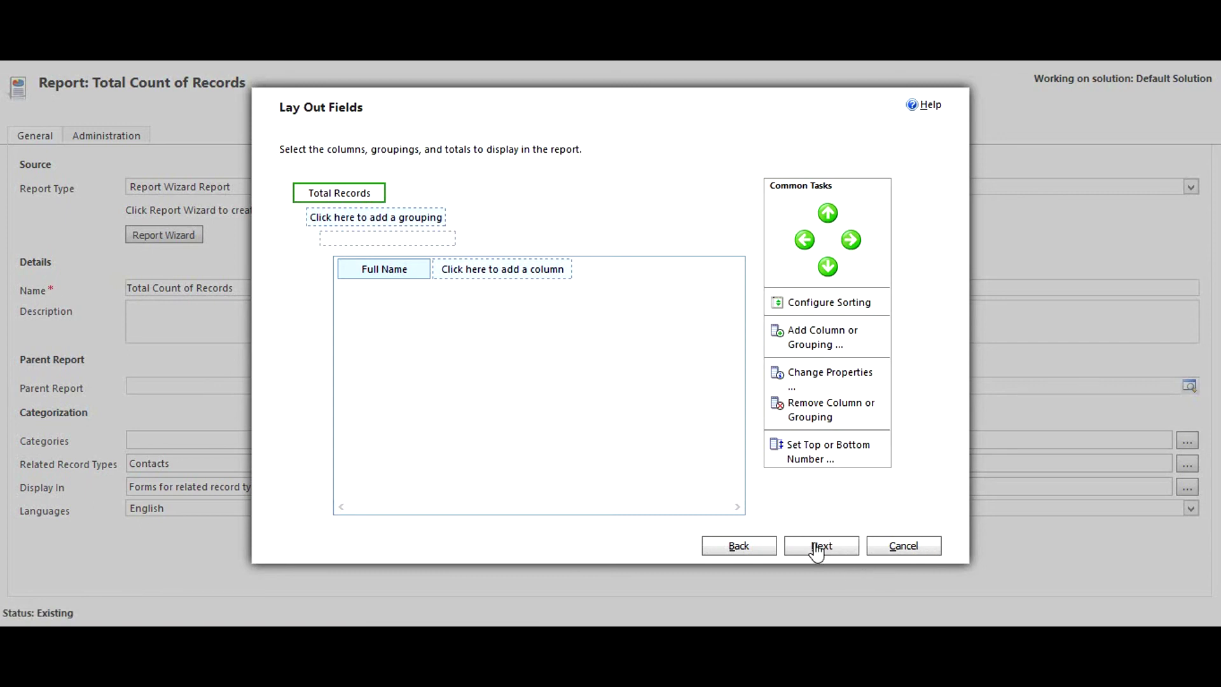
{"action": "left_click", "coordinate": [346, 220]}
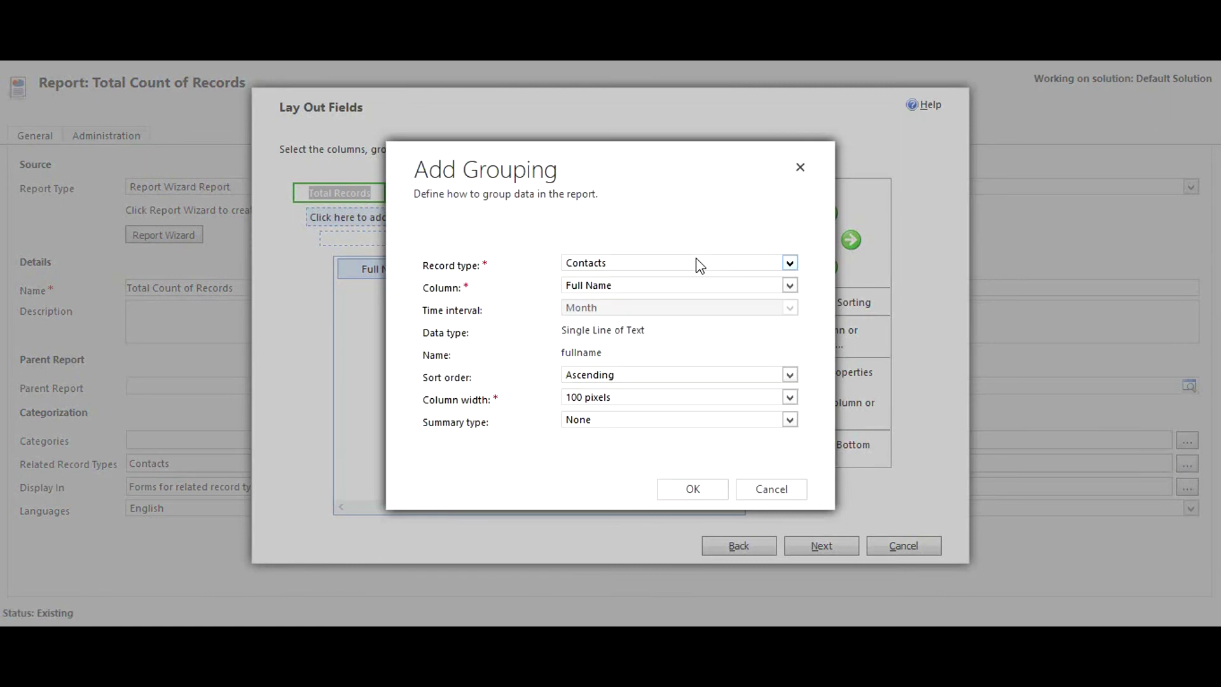
{"action": "left_click", "coordinate": [622, 287]}
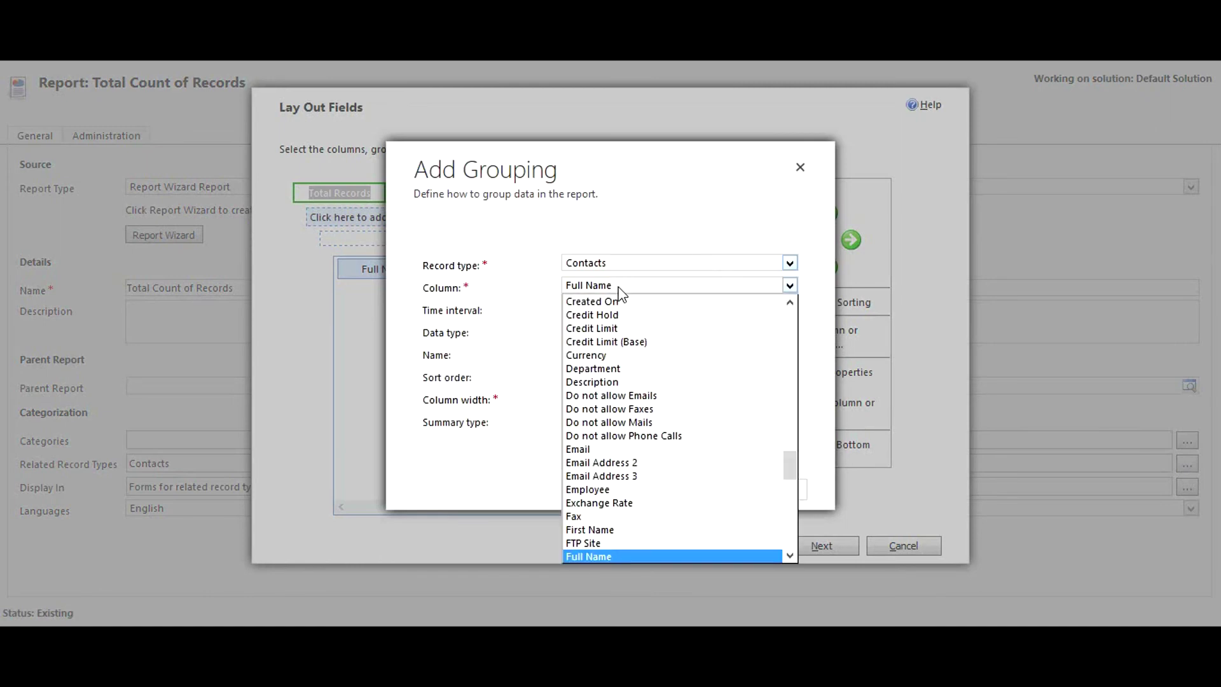
{"action": "left_click_drag", "start_coordinate": [788, 460], "coordinate": [787, 522]}
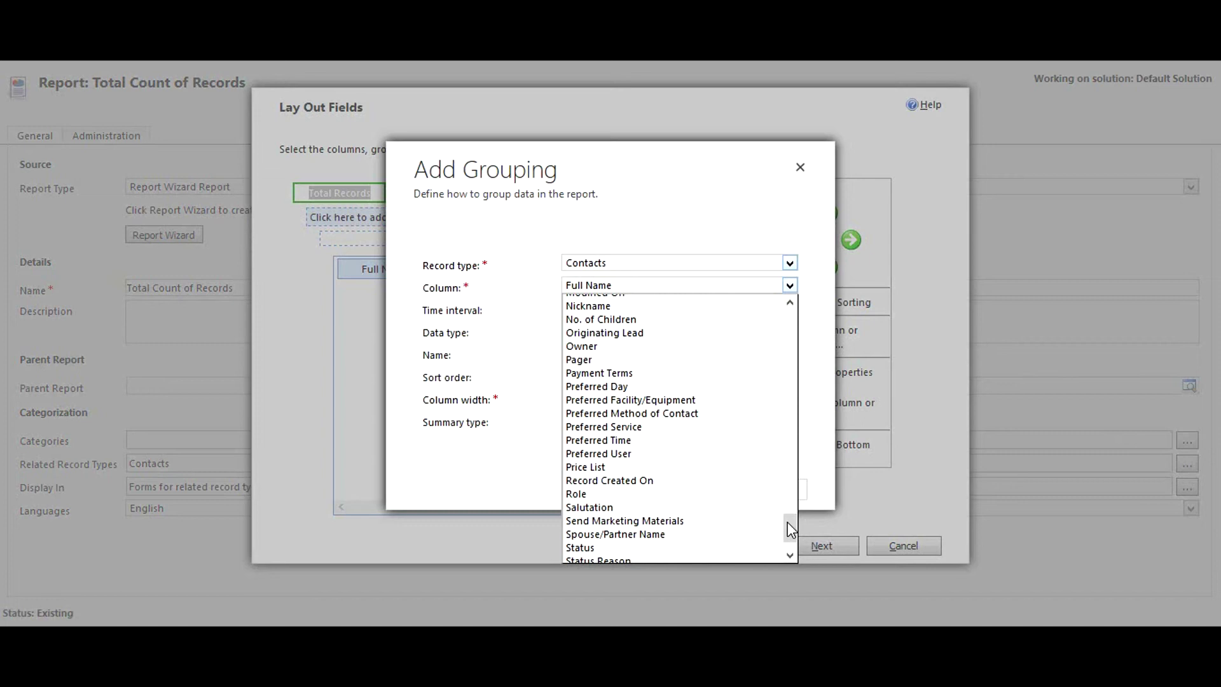
{"action": "left_click", "coordinate": [644, 292]}
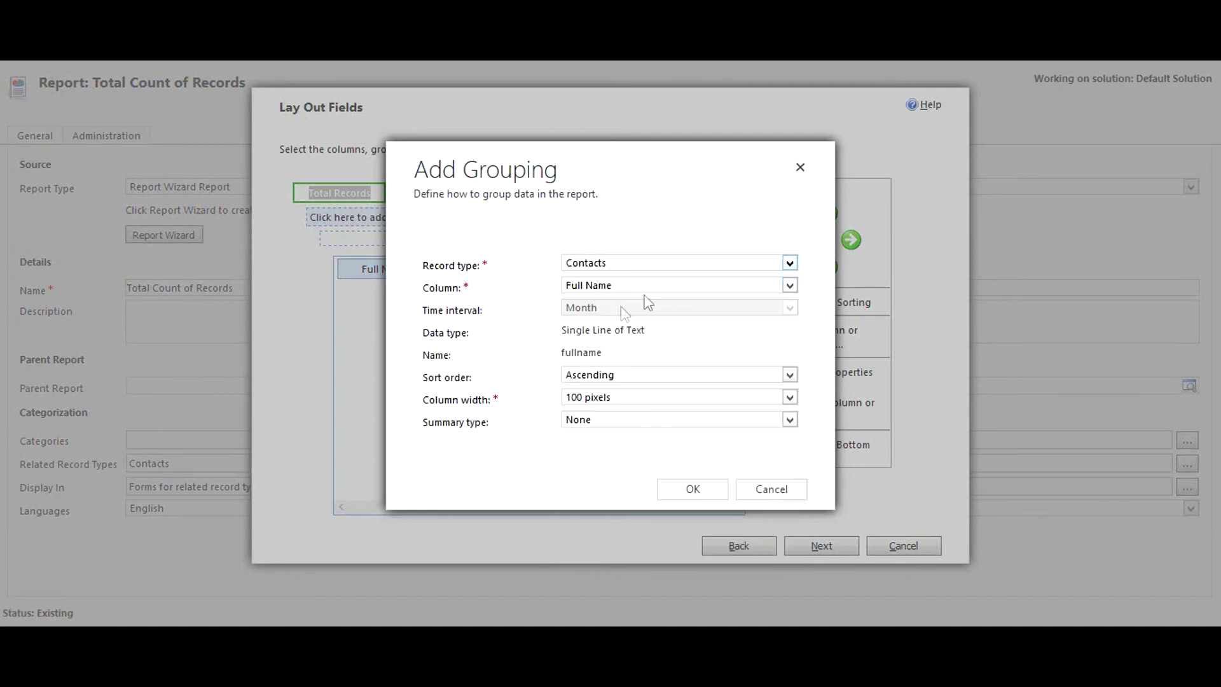
{"action": "left_click", "coordinate": [601, 423]}
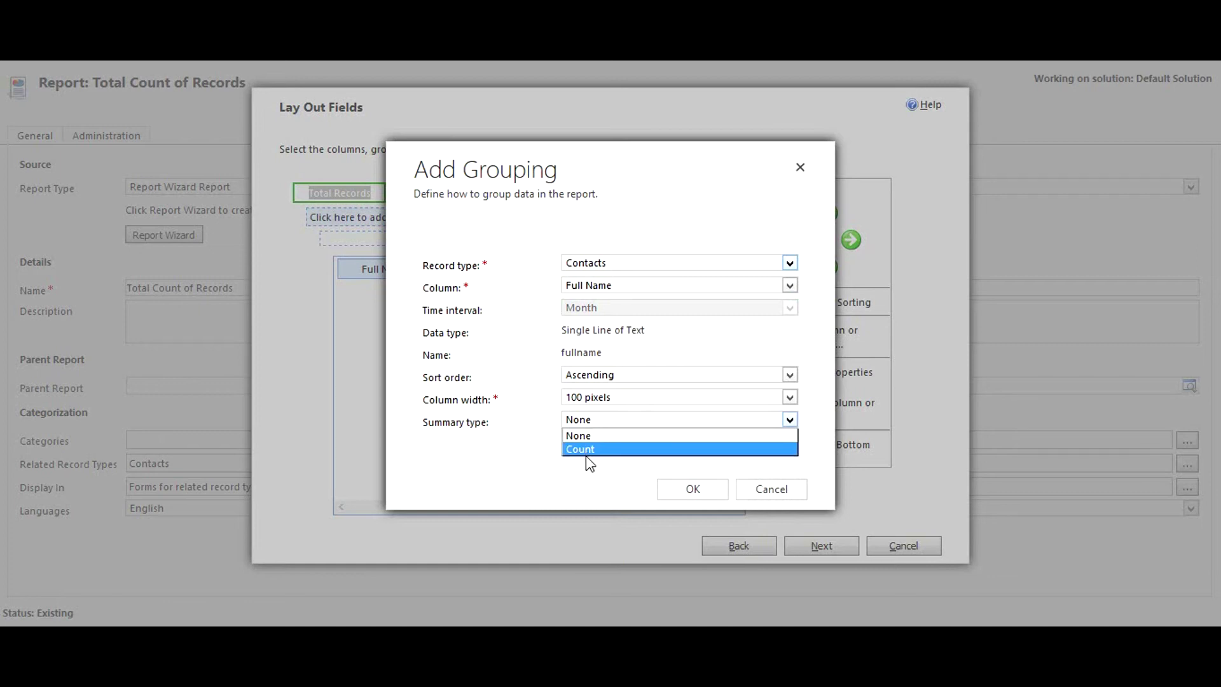
{"action": "left_click", "coordinate": [596, 292]}
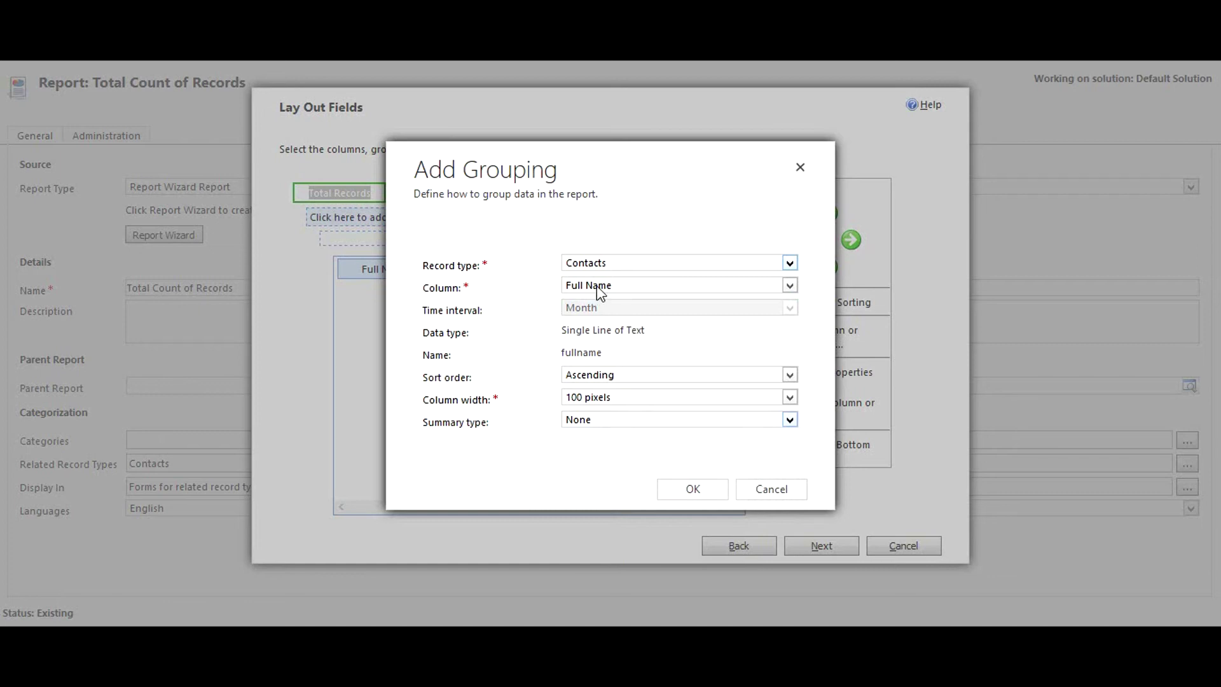
{"action": "left_click", "coordinate": [597, 291]}
{"action": "left_click_drag", "start_coordinate": [790, 465], "coordinate": [796, 541]}
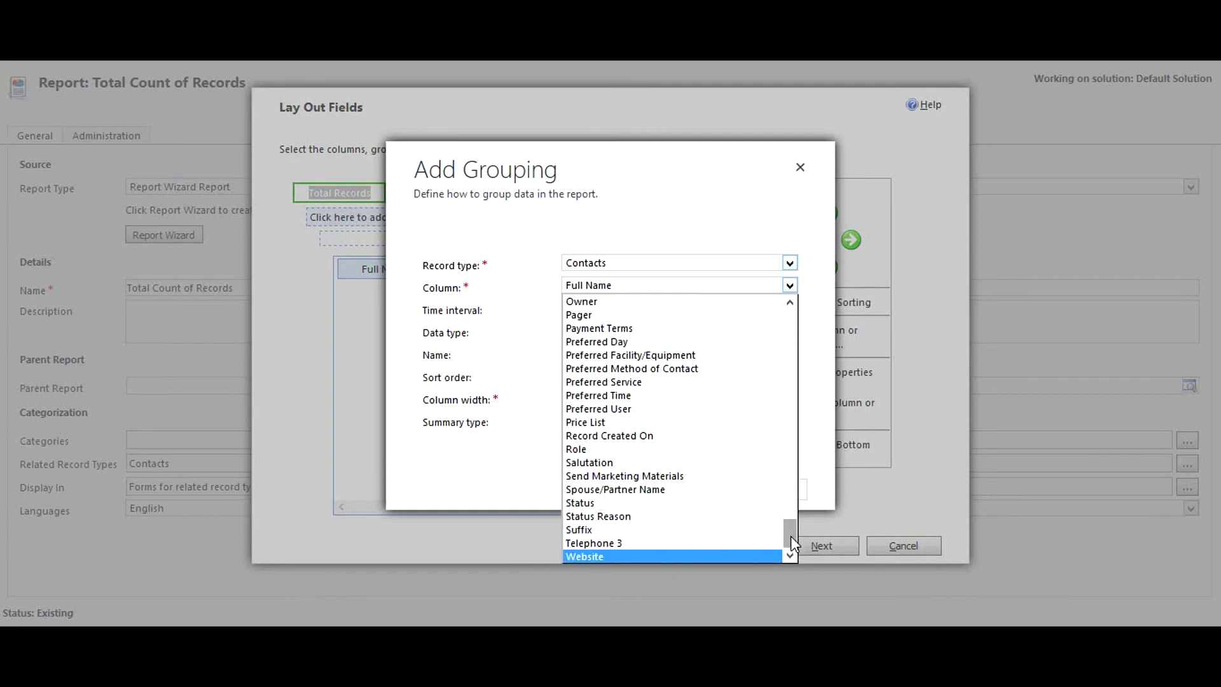
{"action": "left_click_drag", "start_coordinate": [791, 544], "coordinate": [788, 523]}
{"action": "left_click", "coordinate": [505, 498]}
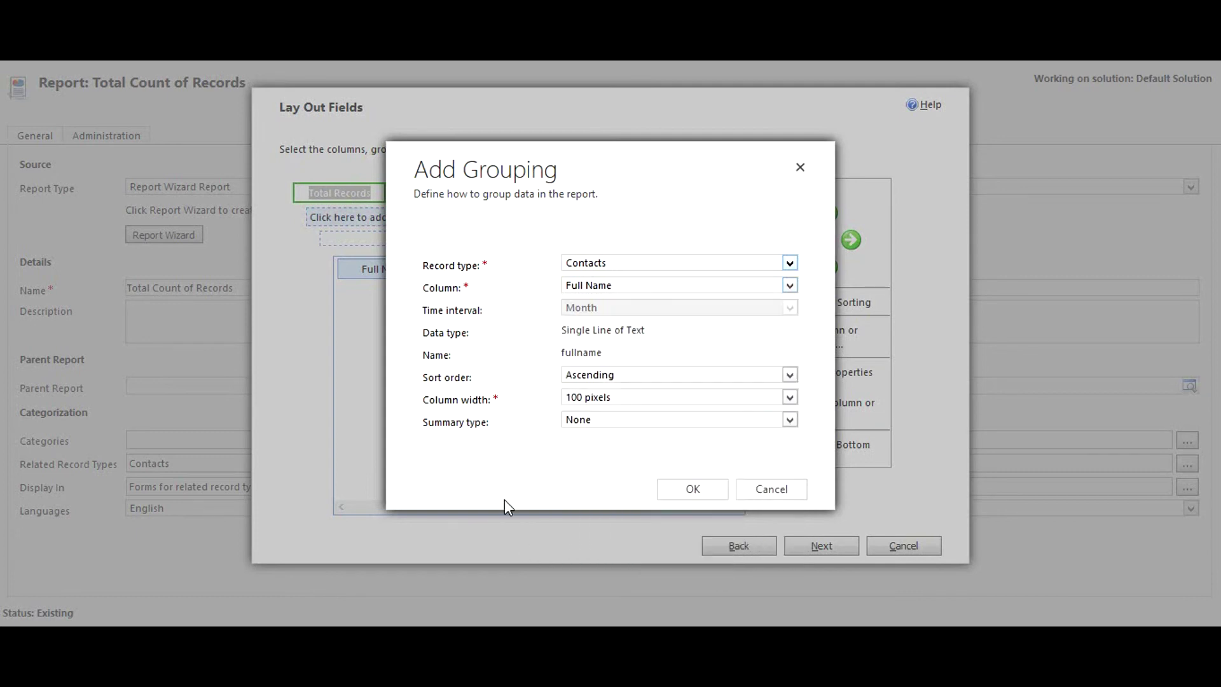
{"action": "left_click", "coordinate": [583, 423]}
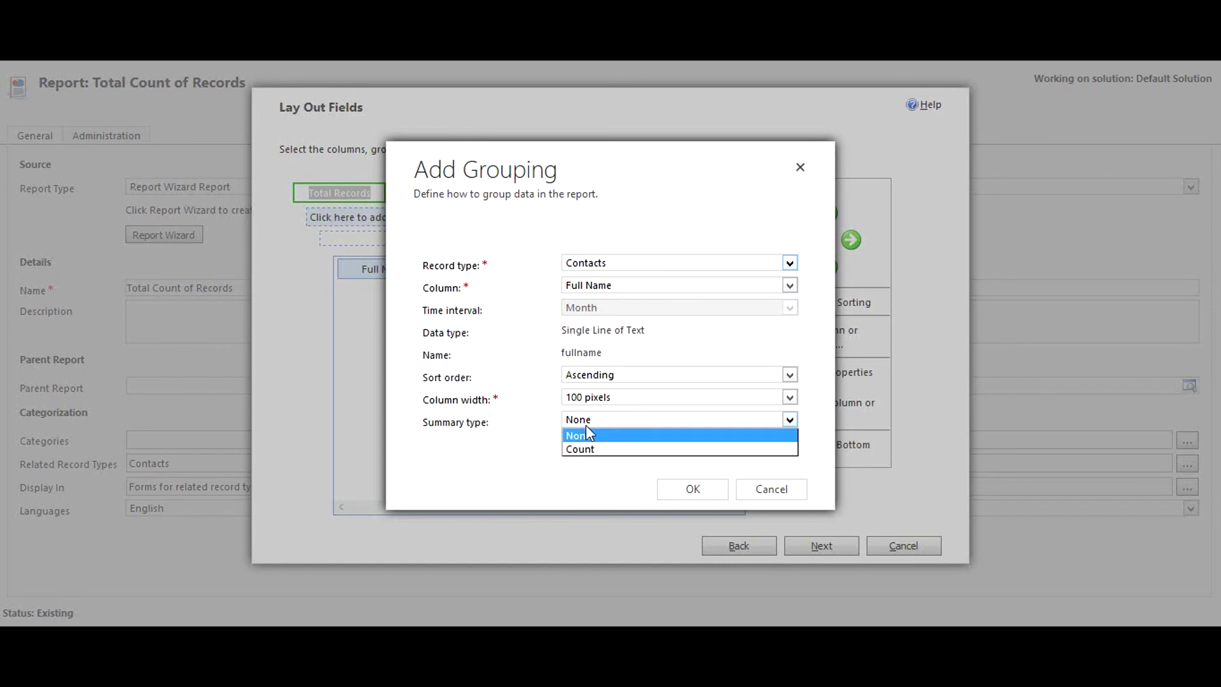
{"action": "left_click", "coordinate": [591, 469]}
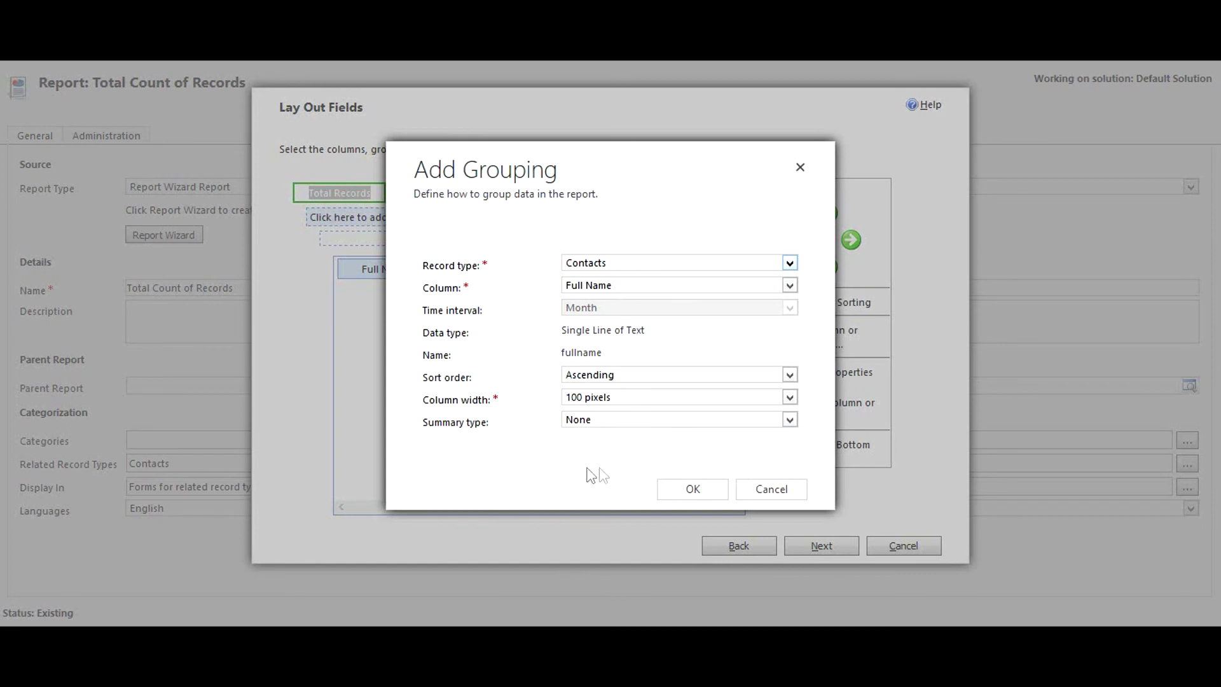
{"action": "left_click", "coordinate": [773, 490]}
{"action": "left_click", "coordinate": [462, 191]}
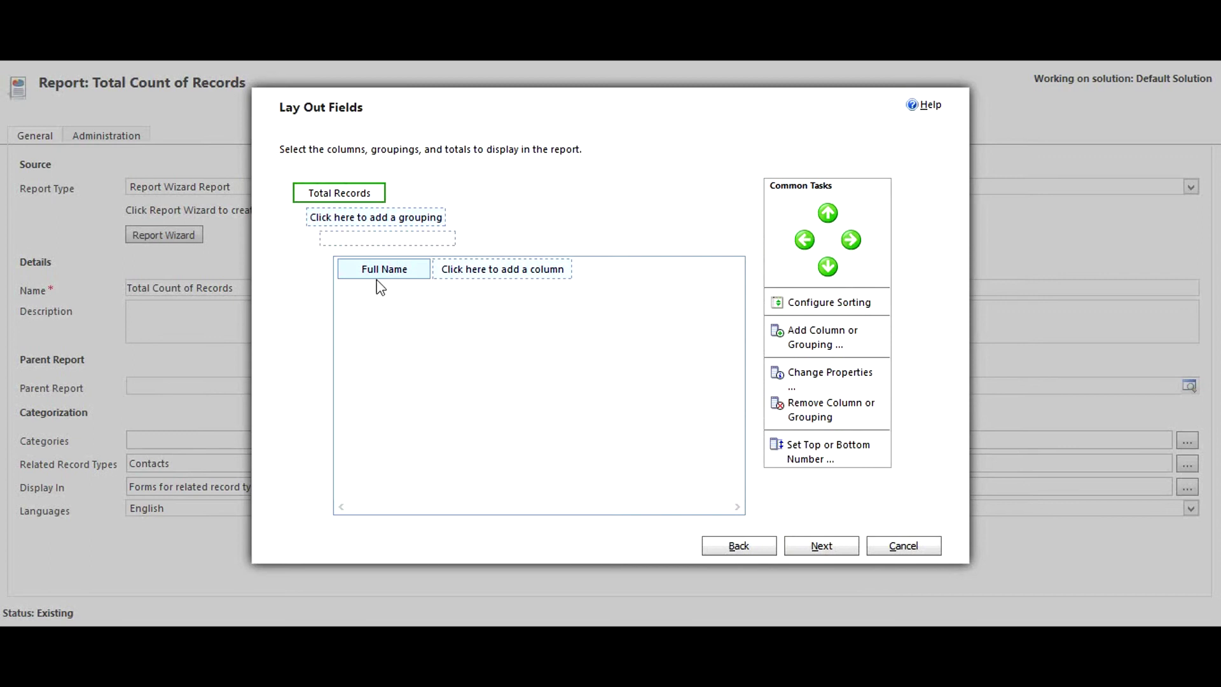
Keep the table-only format, save the Total Count of Records report and finish the wizard.
{"action": "left_click", "coordinate": [813, 549]}
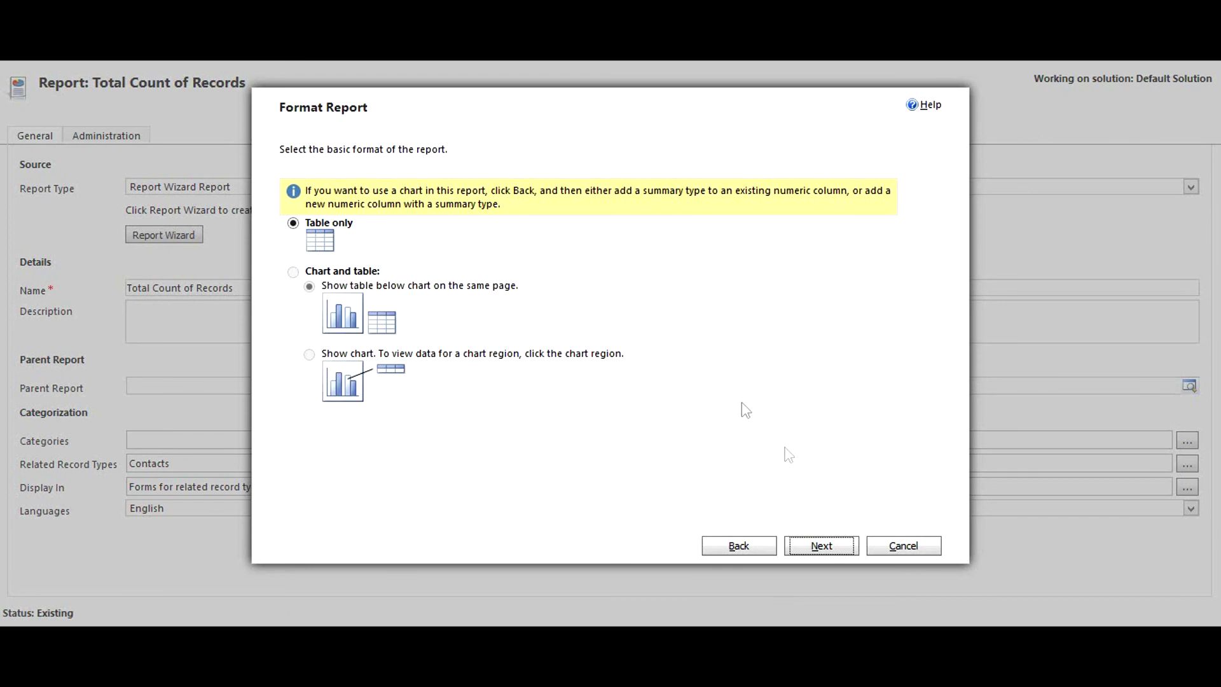
{"action": "left_click", "coordinate": [838, 553]}
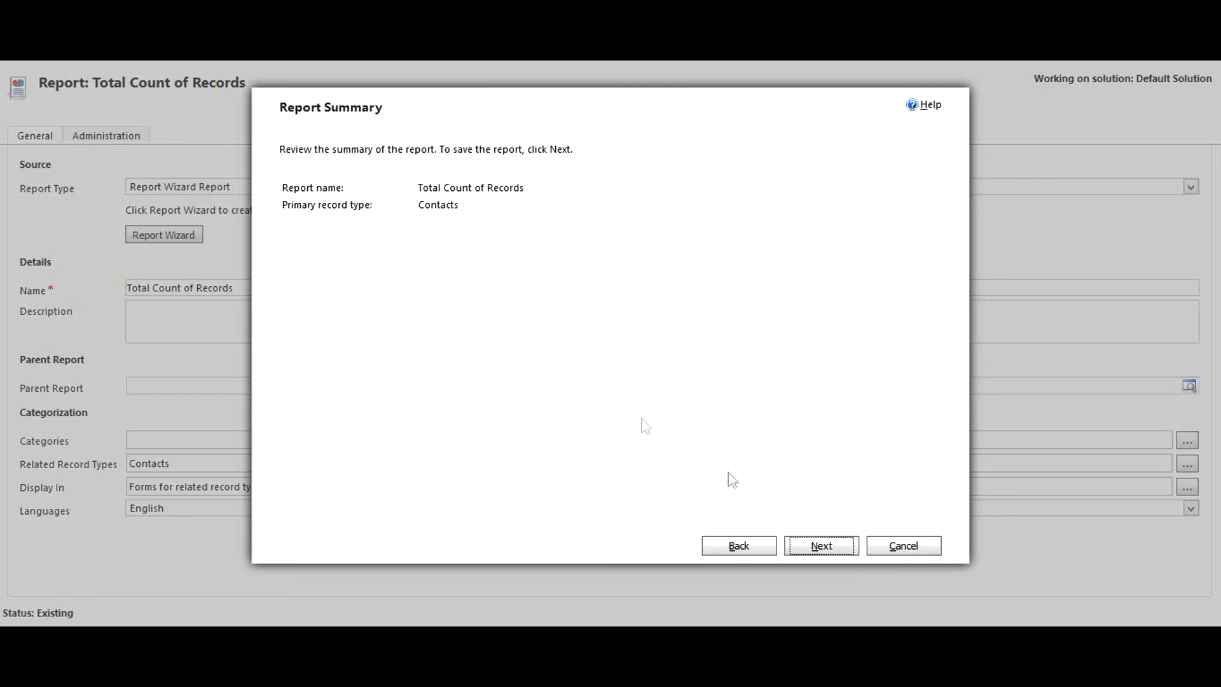
{"action": "left_click", "coordinate": [826, 546]}
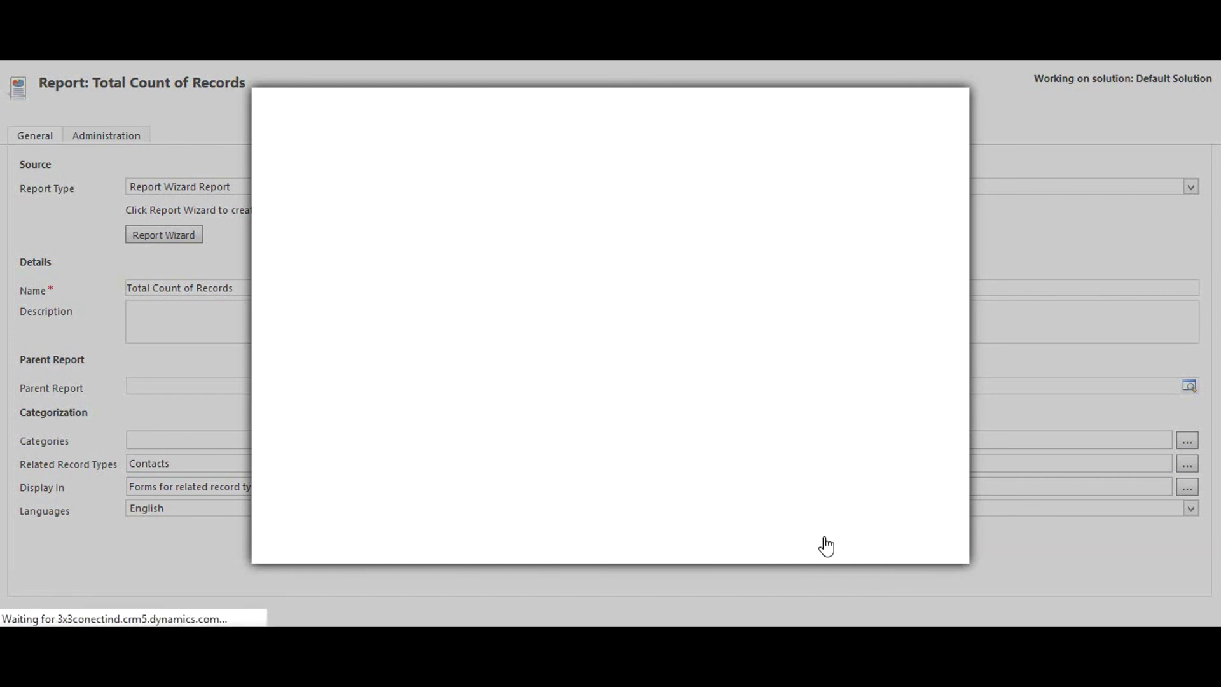
{"action": "left_click", "coordinate": [890, 546]}
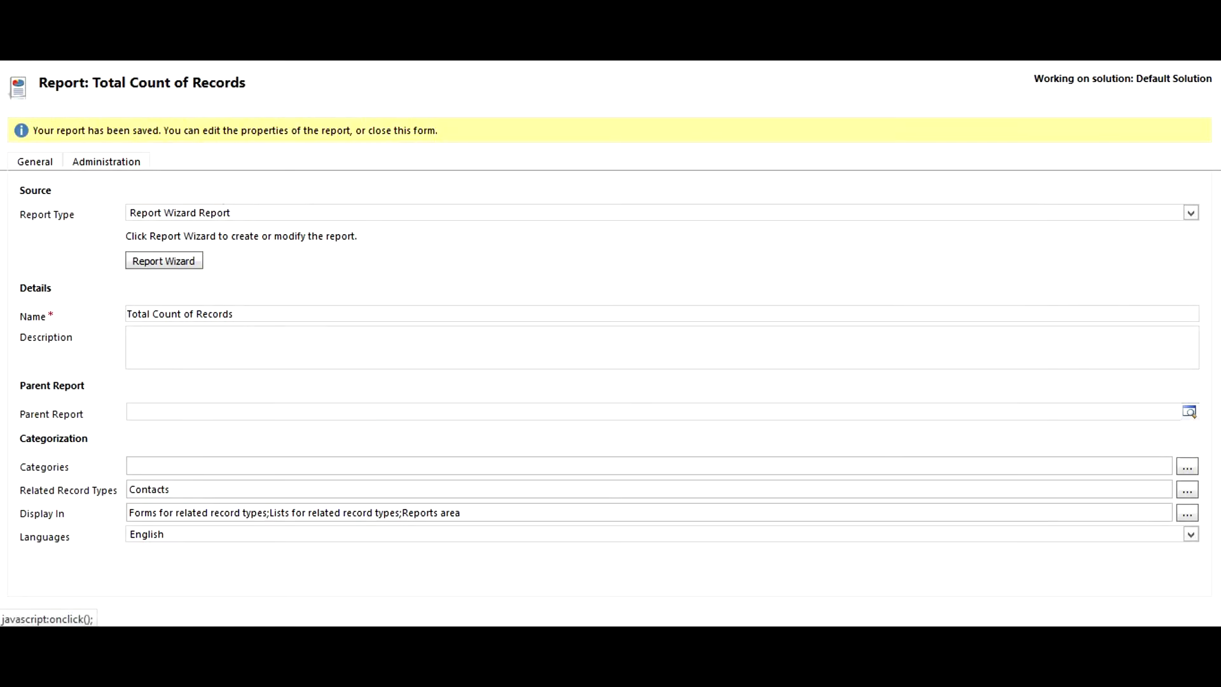
Run the saved Total Count of Records report and check the record count in its grouping row.
{"action": "left_click", "coordinate": [247, 47]}
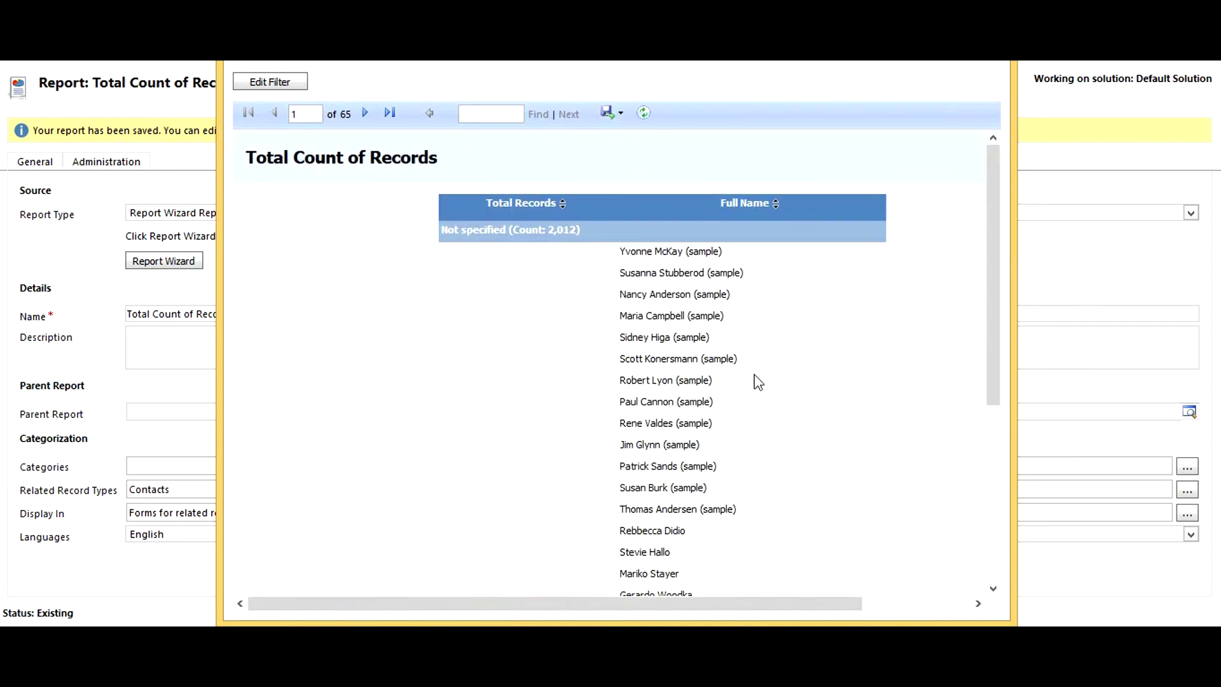
{"action": "left_click_drag", "start_coordinate": [988, 268], "coordinate": [973, 167]}
{"action": "double_click", "coordinate": [565, 232]}
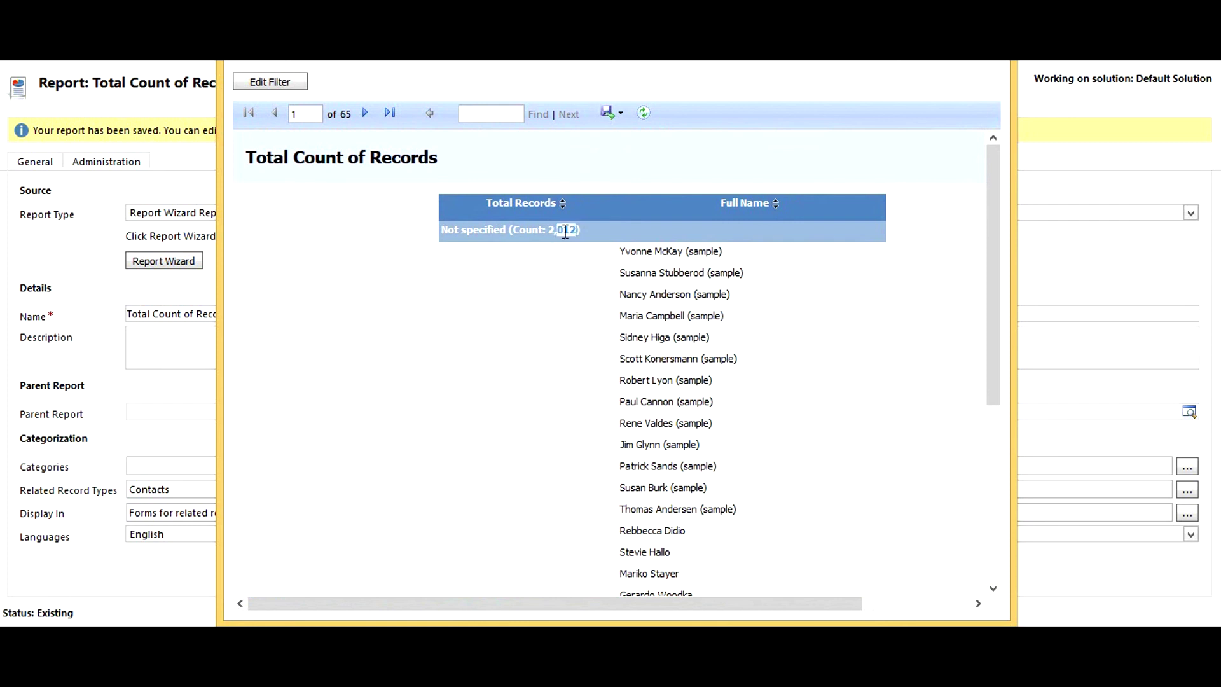